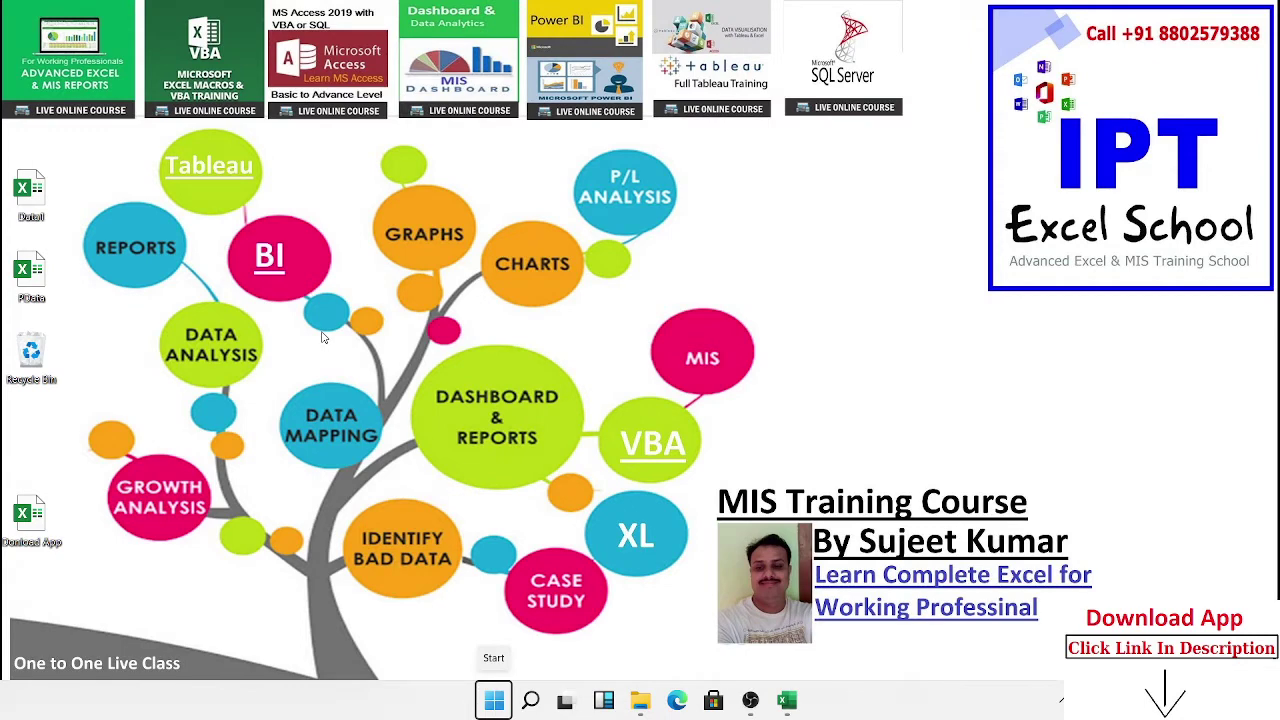
- Switch to the Book2 - Excel window from its taskbar preview thumbnail
mouse_move(789, 699)
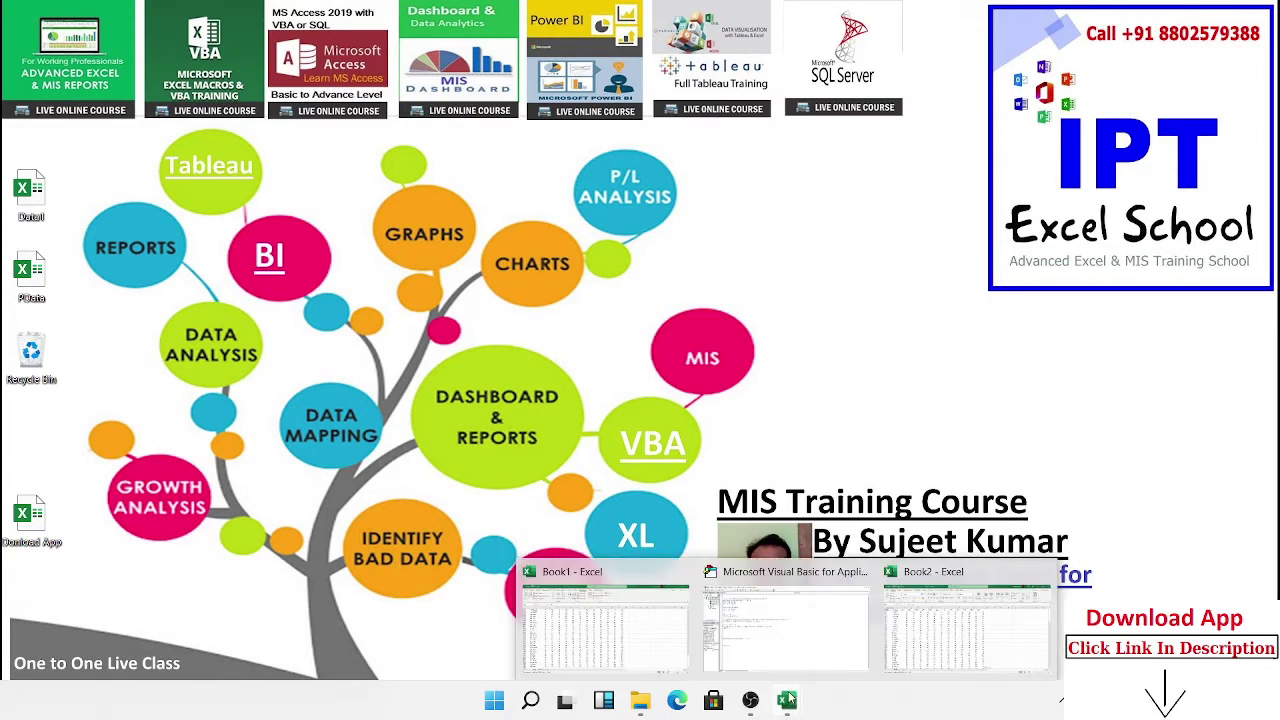
click(895, 660)
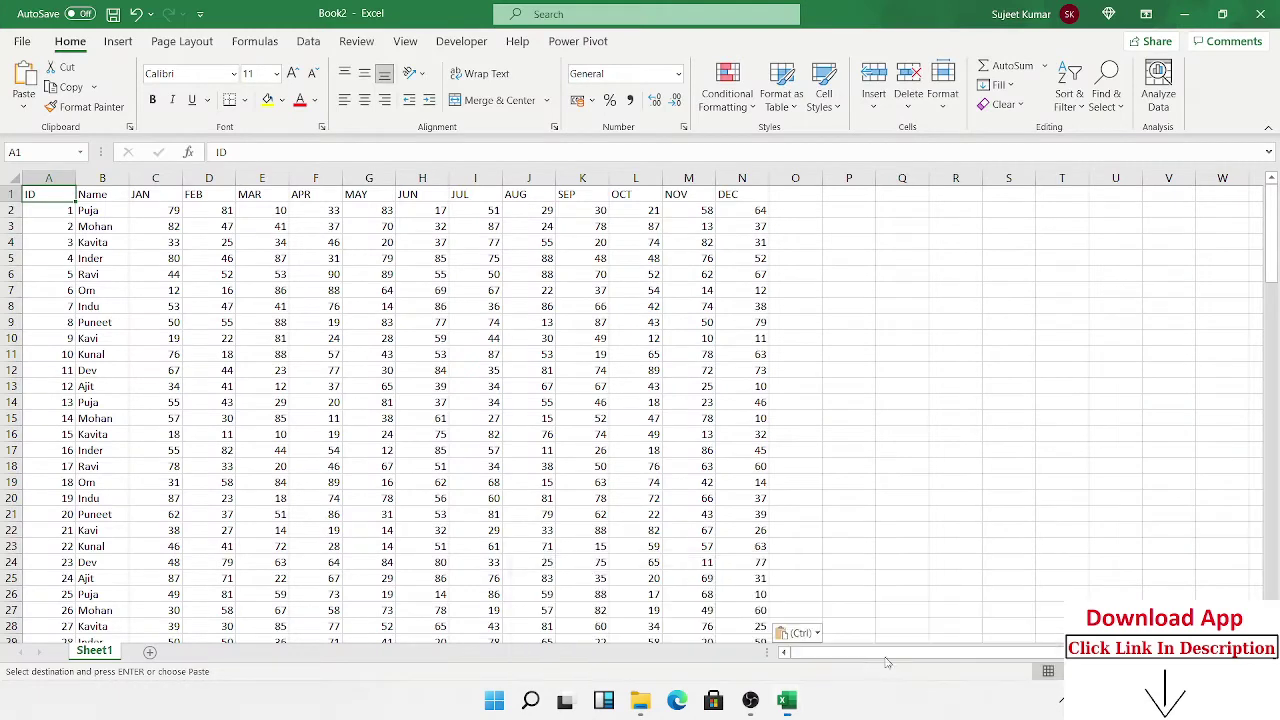
click(197, 355)
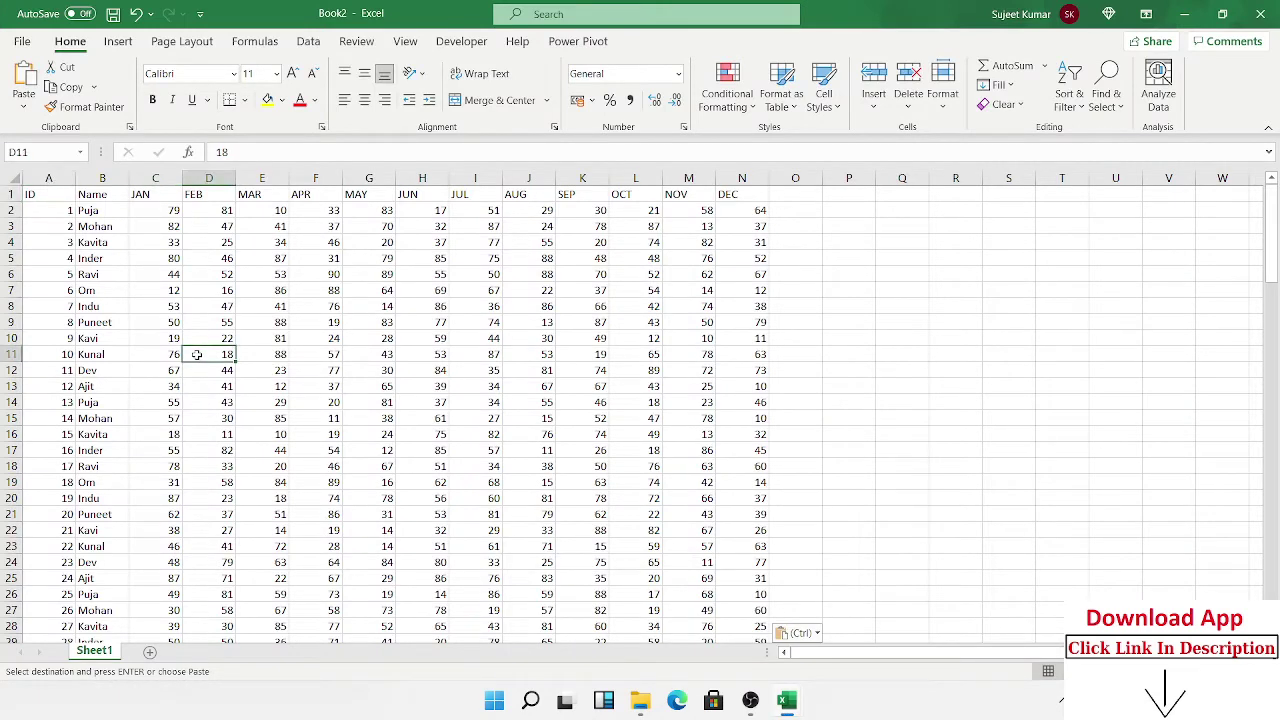
key(ctrl+Up)
key(ctrl+Left)
key(ctrl+Right)
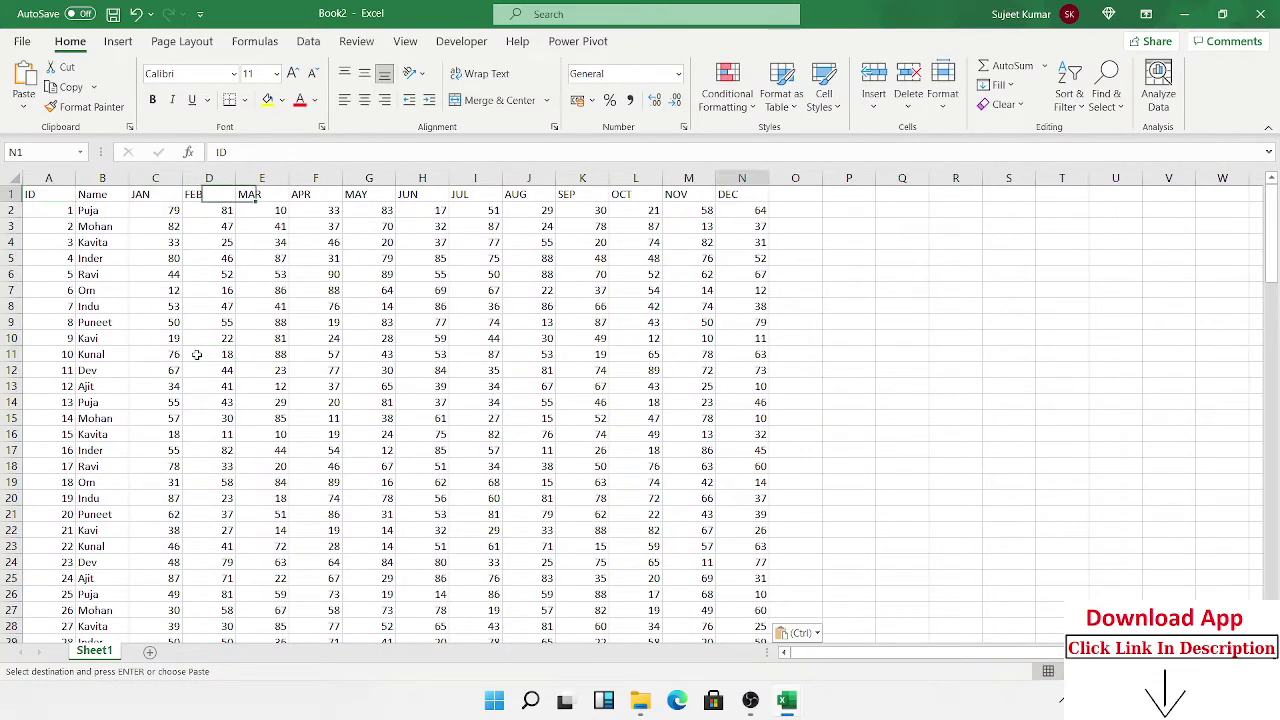
key(Down)
key(Down)
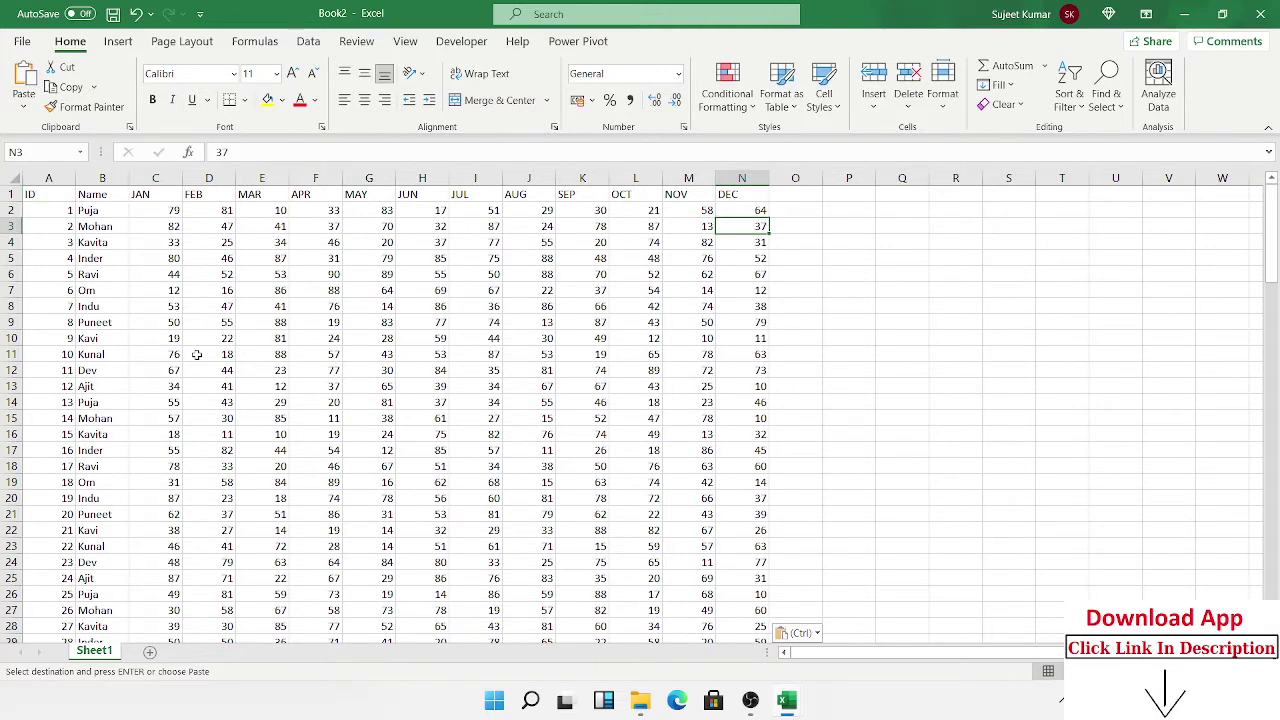
key(Right)
text(01 Jan)
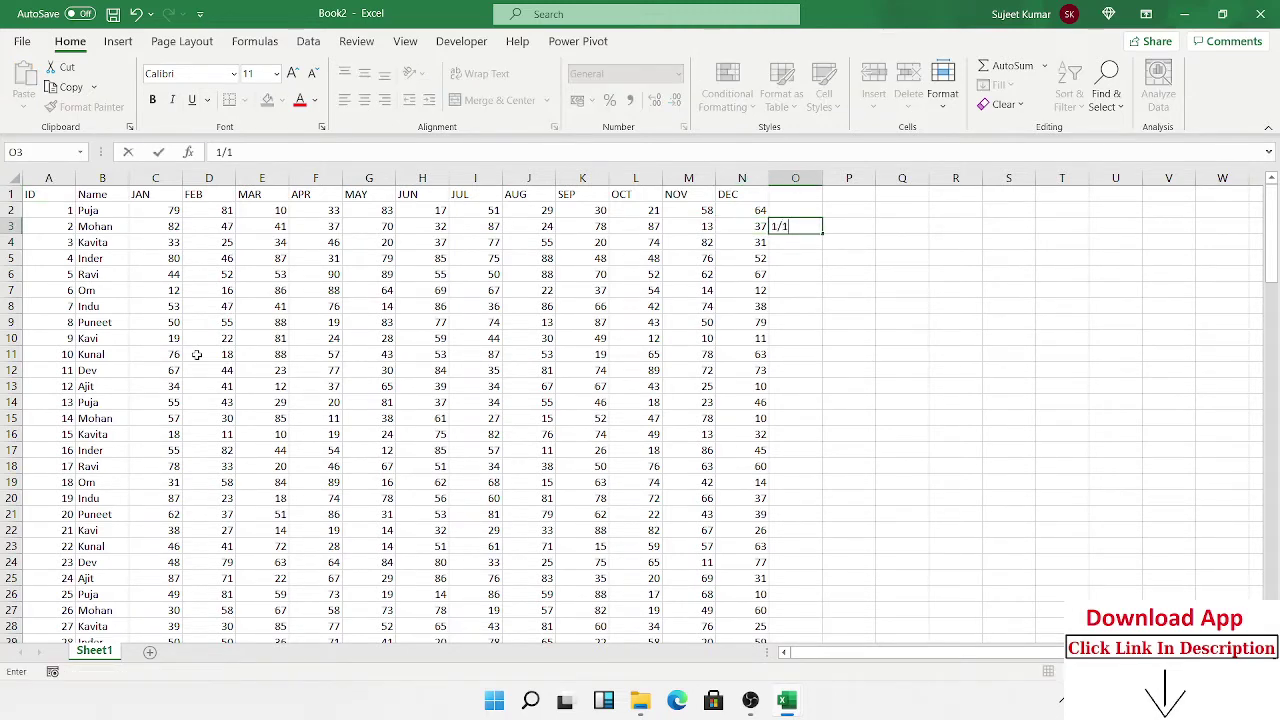
key(Right)
key(Left)
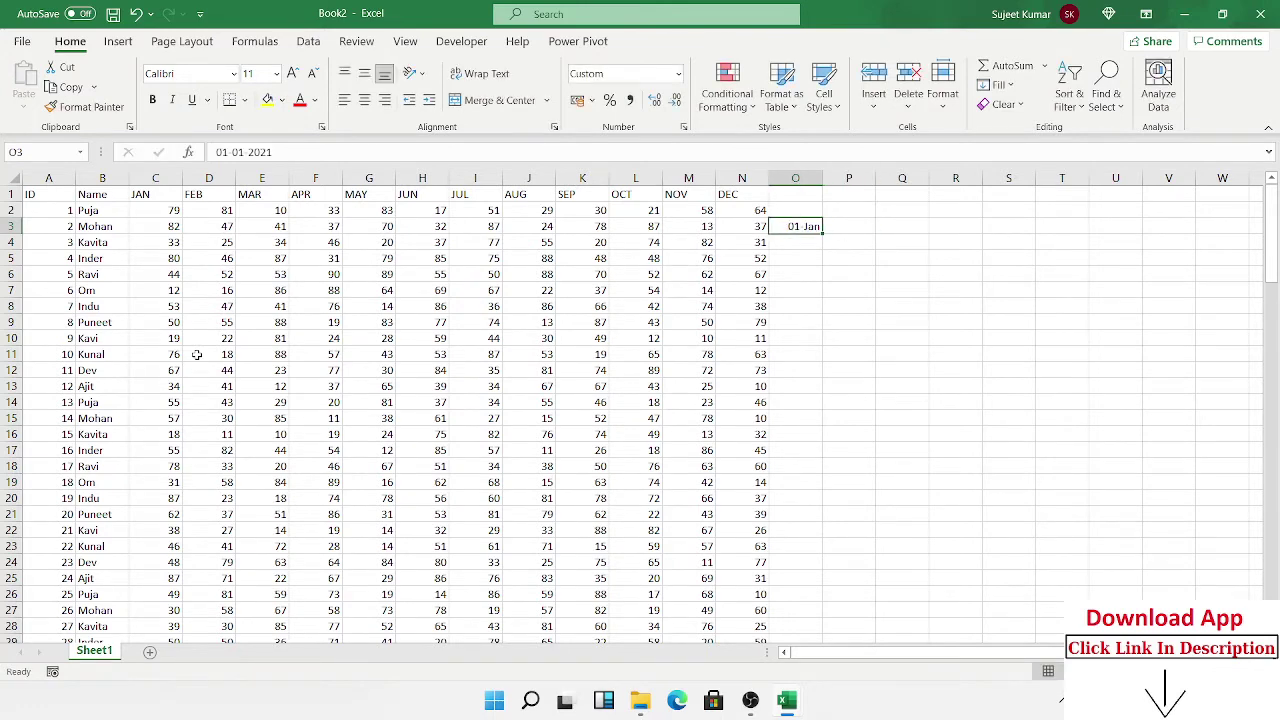
key(ctrl+shift+asciitilde)
key(Delete)
key(Left)
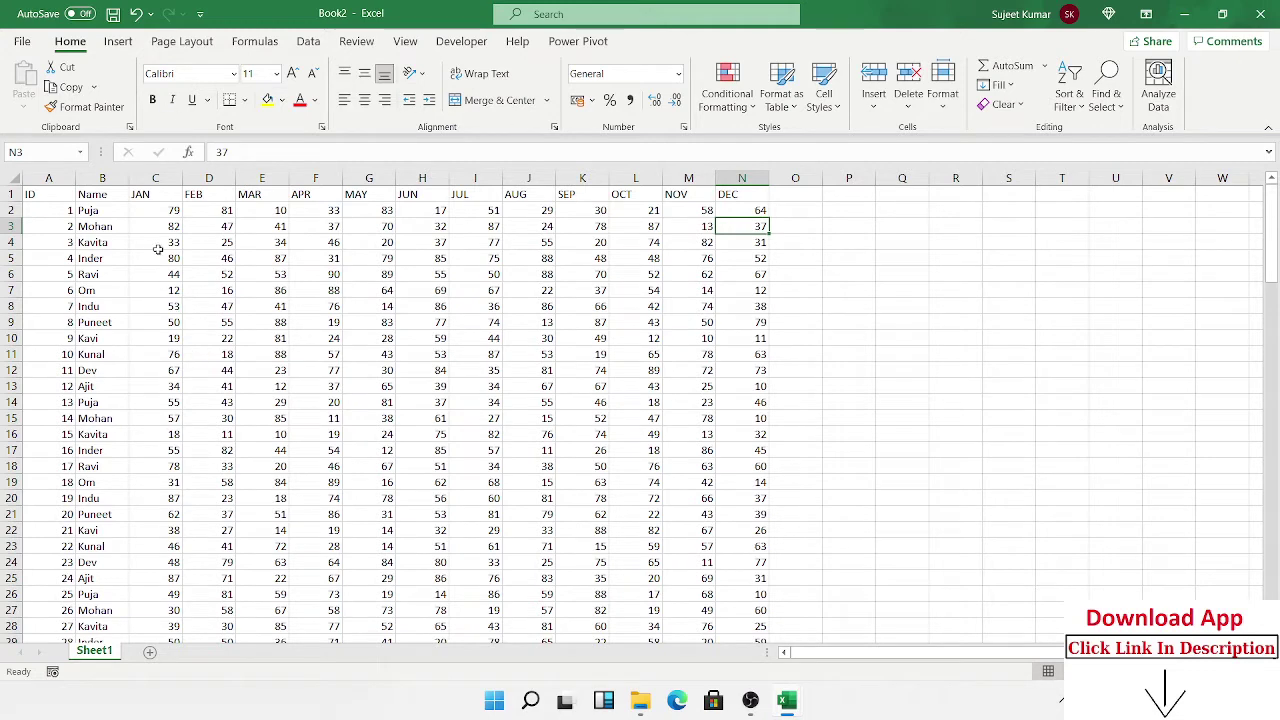
drag(158, 245, 714, 404)
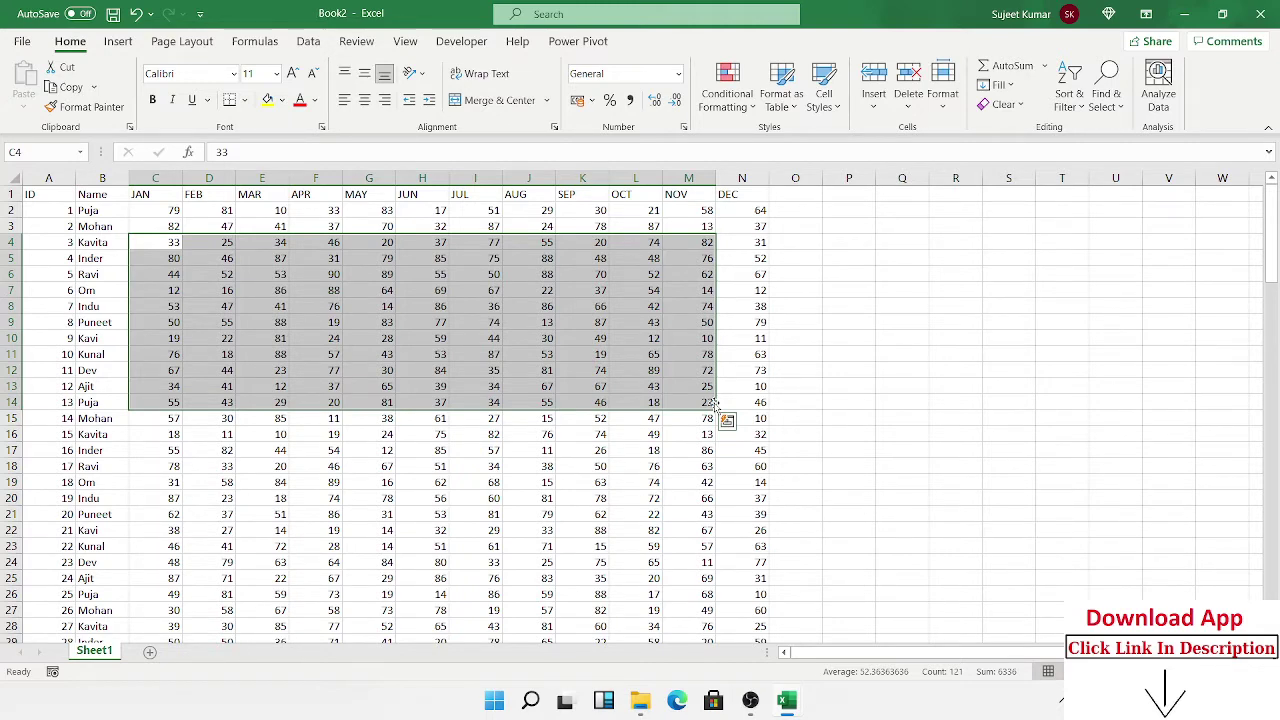
- Open the Save As dialog on Documents and expand the Save as type list
click(22, 41)
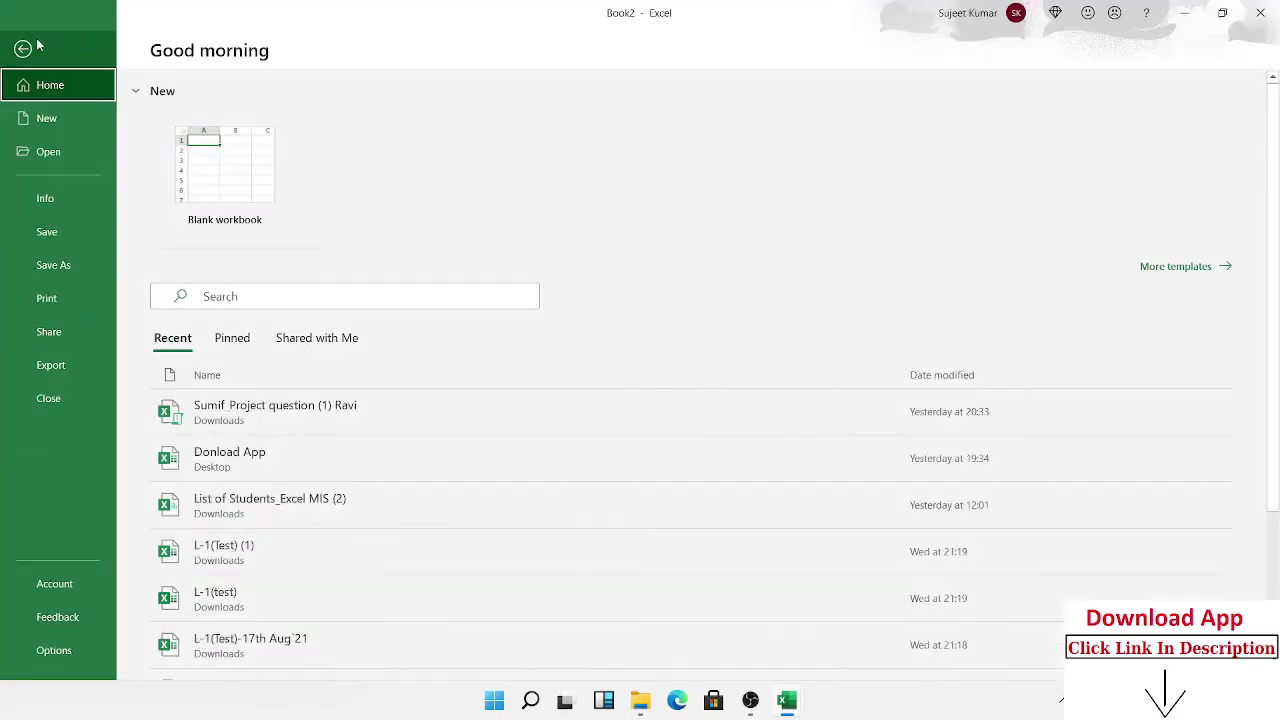
click(50, 262)
click(208, 220)
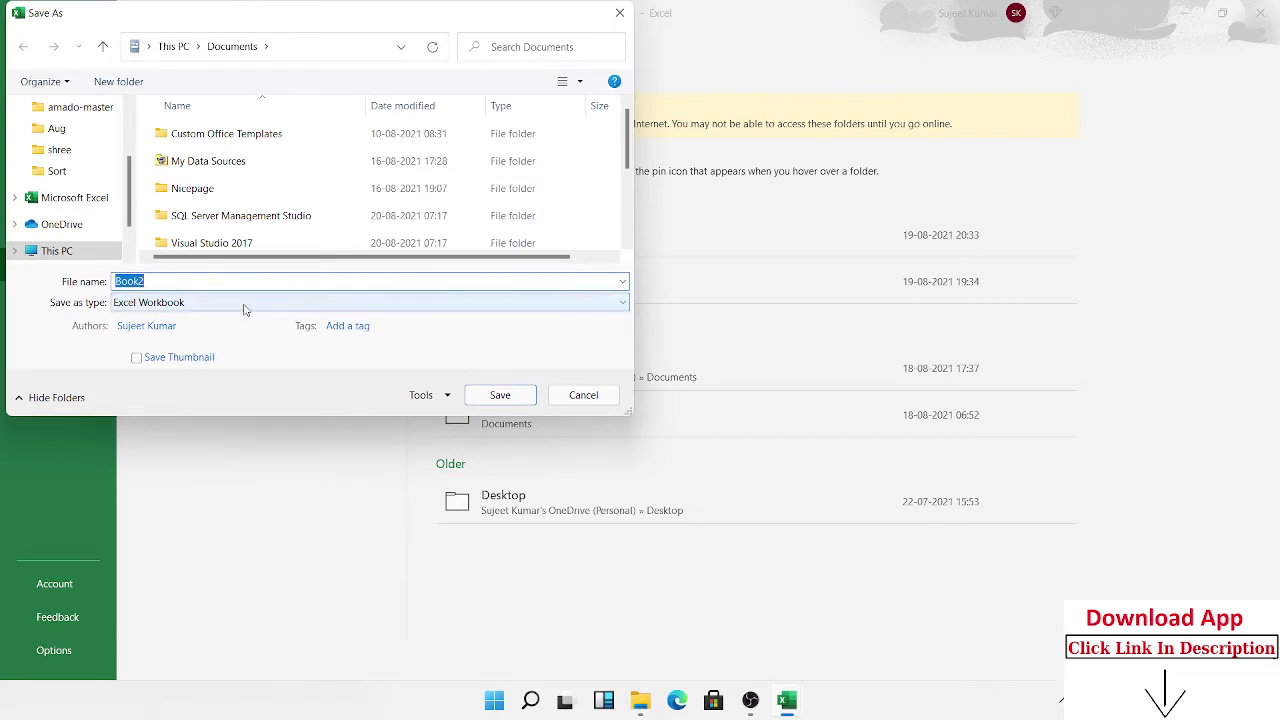
click(243, 306)
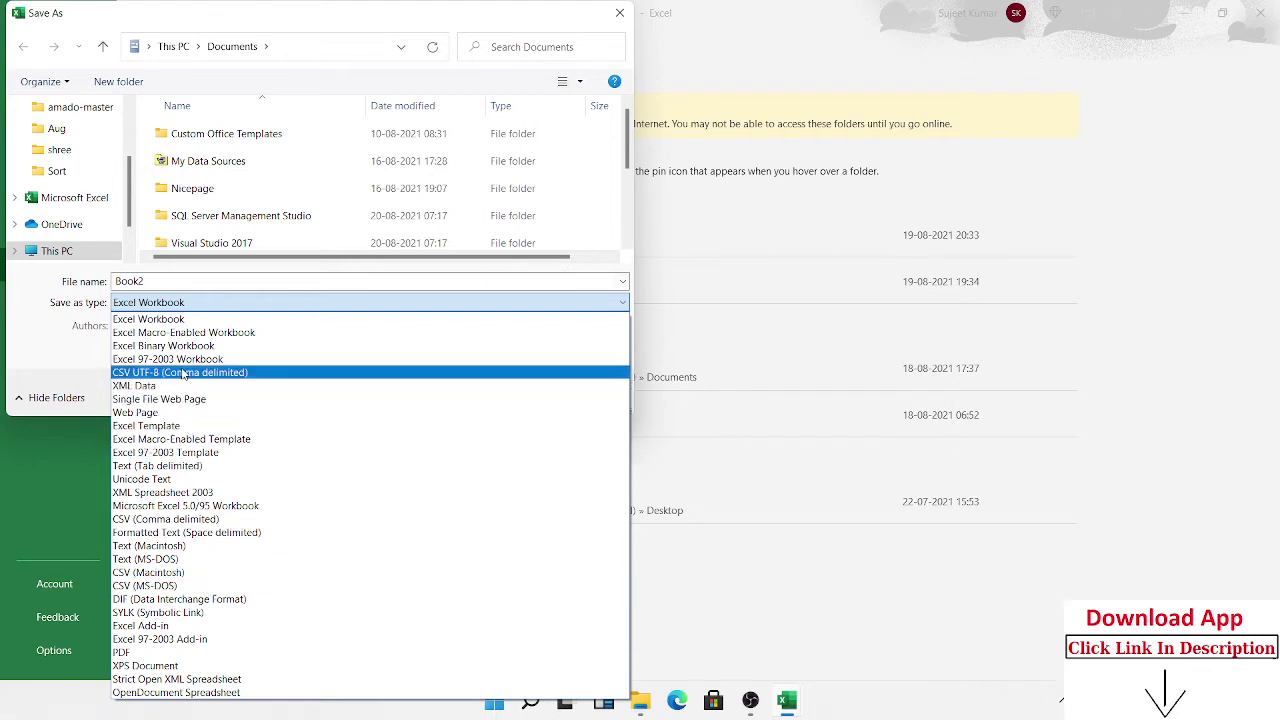
- Save the sheet as CSV UTF-8 (Comma delimited) named 'Data', then close Excel
click(184, 373)
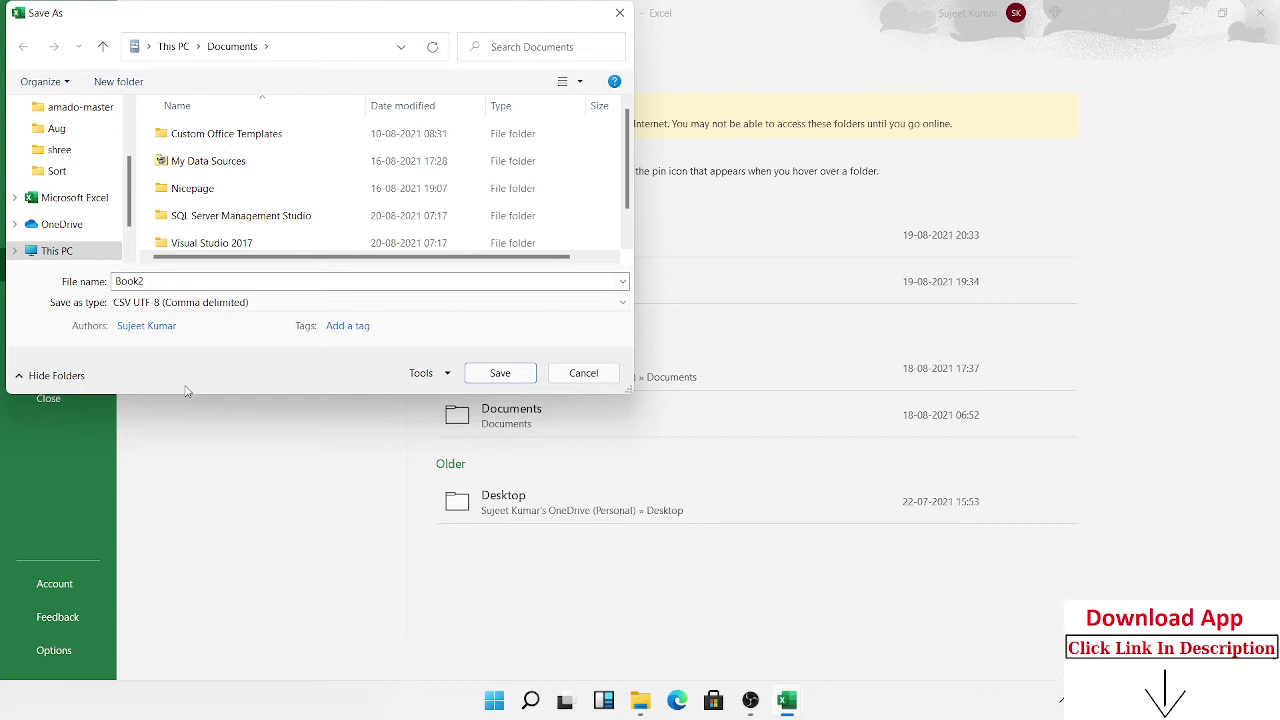
click(272, 285)
text(Data)
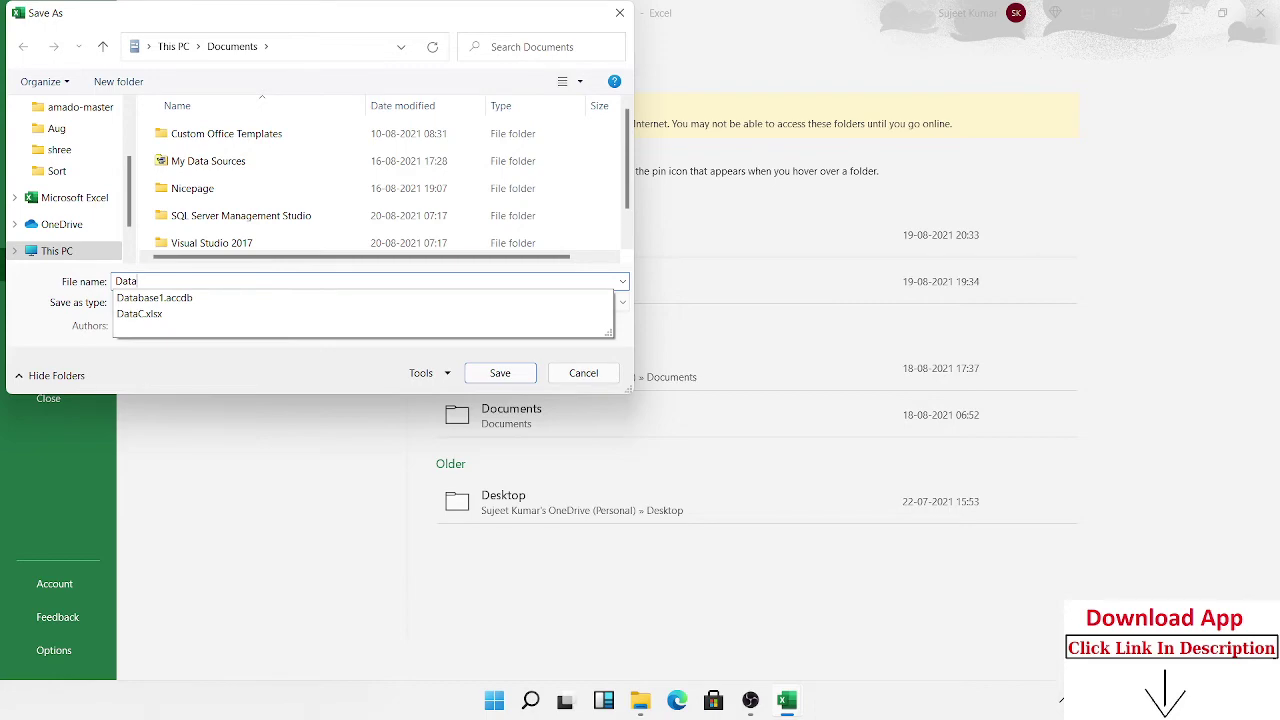
click(245, 372)
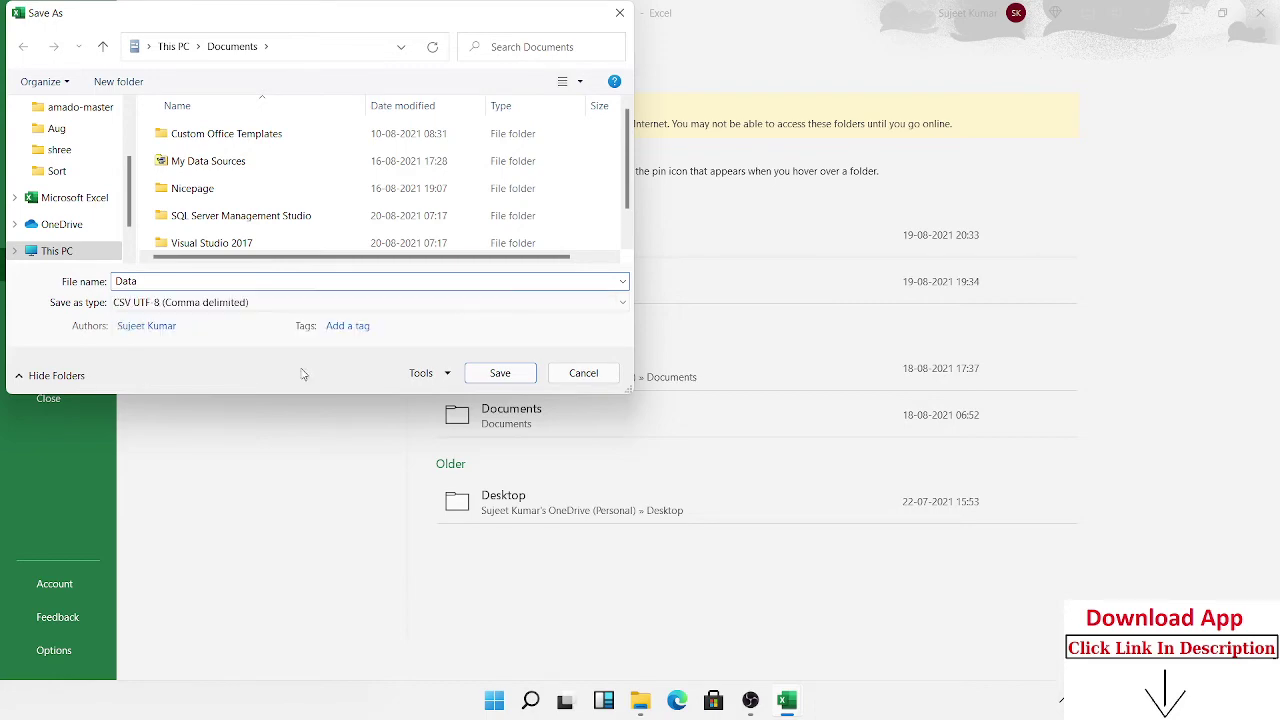
click(497, 373)
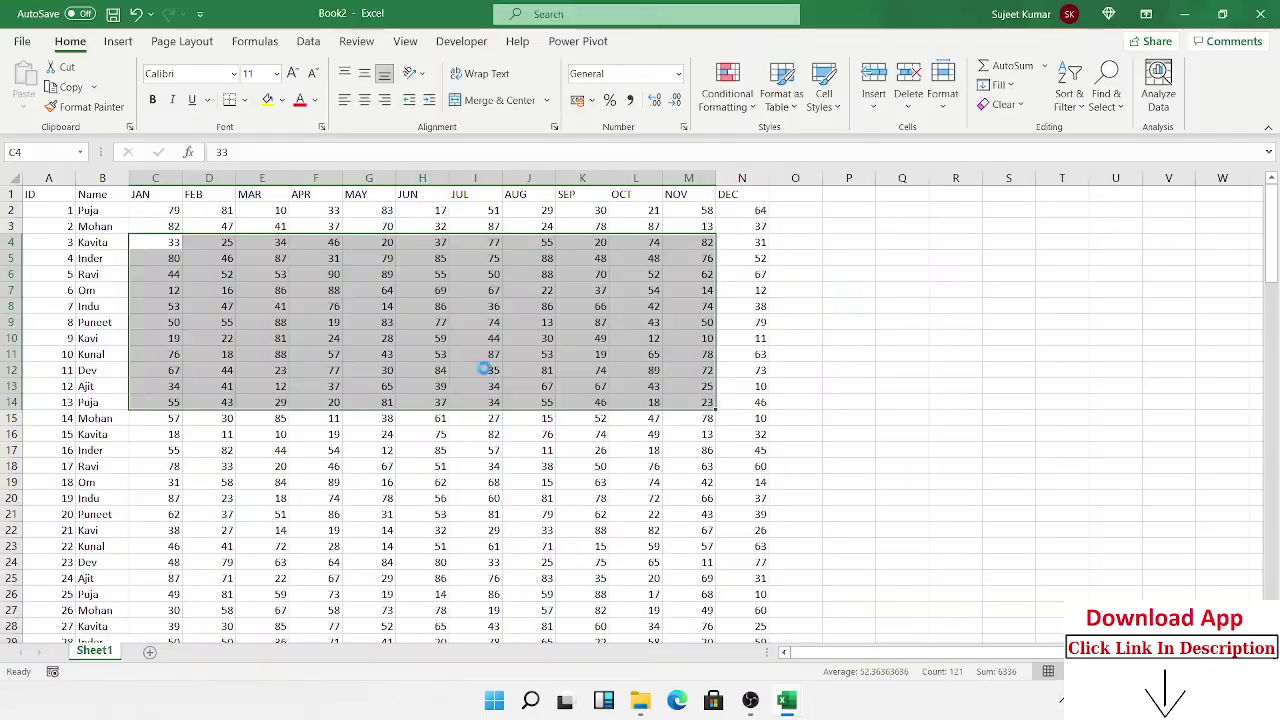
click(1260, 14)
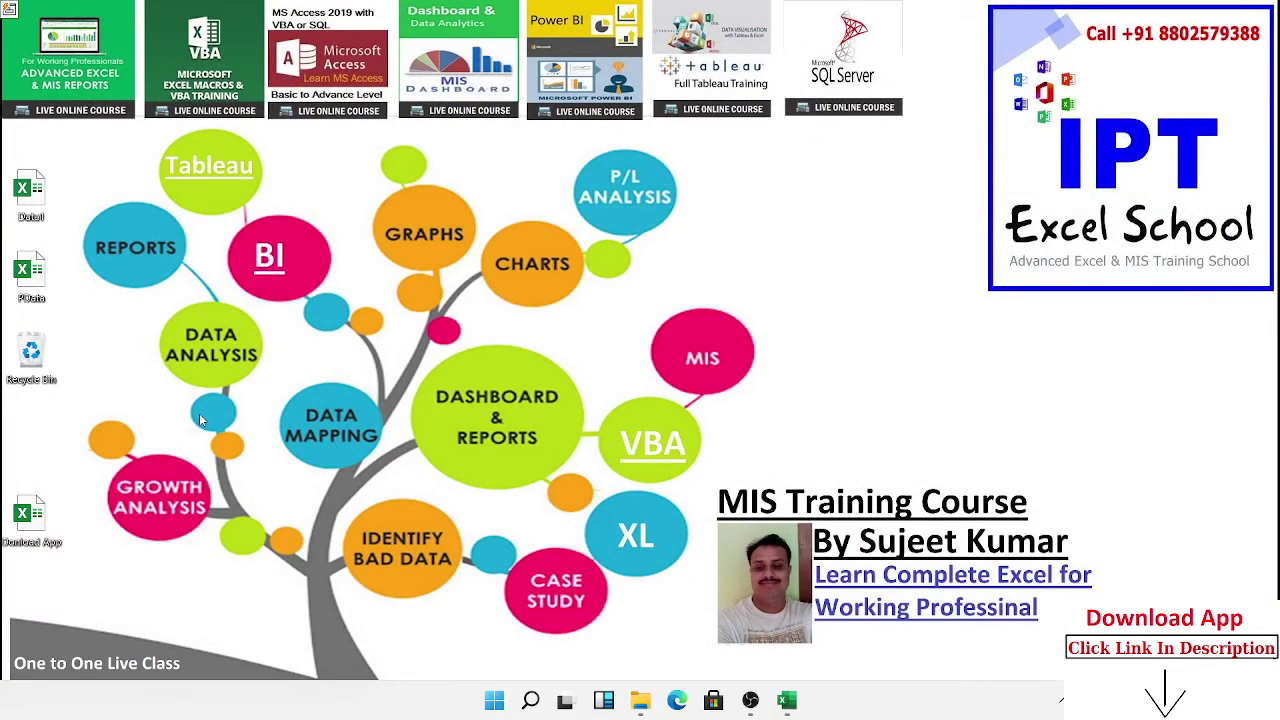
- Check in File Explorer that Data is a 5.73 KB CSV in Documents, then show the desktop
click(638, 697)
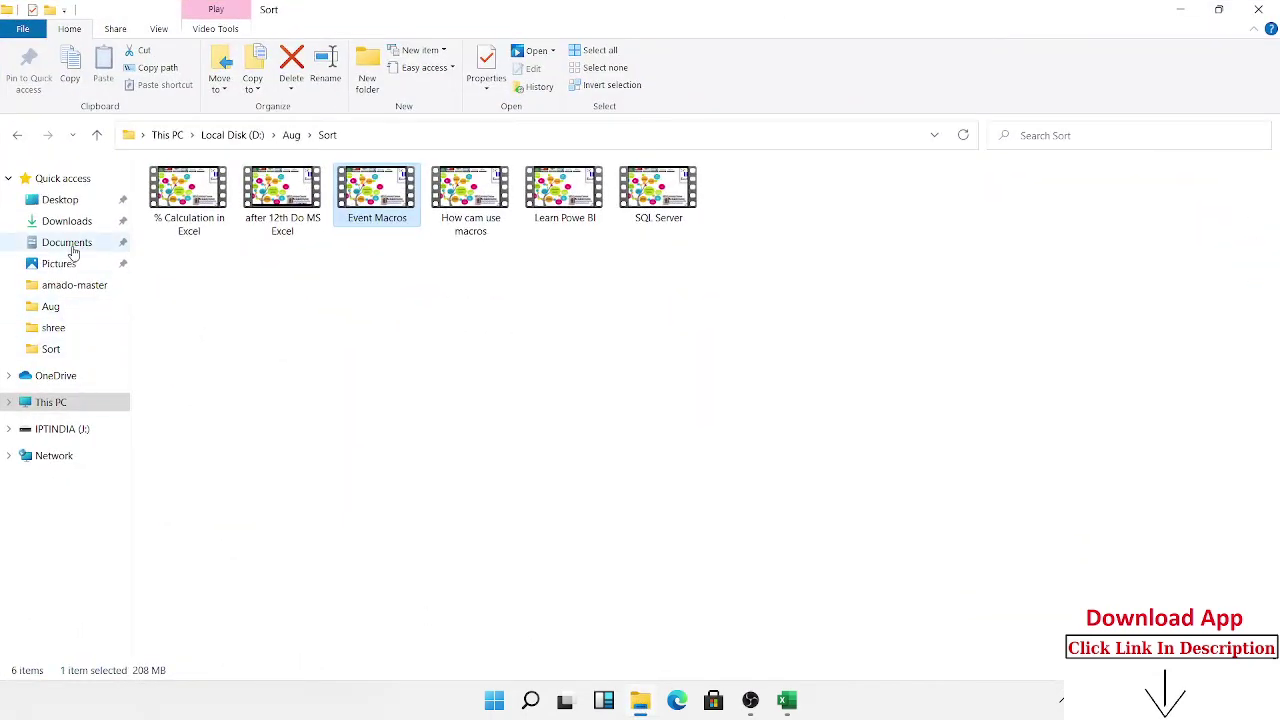
click(67, 243)
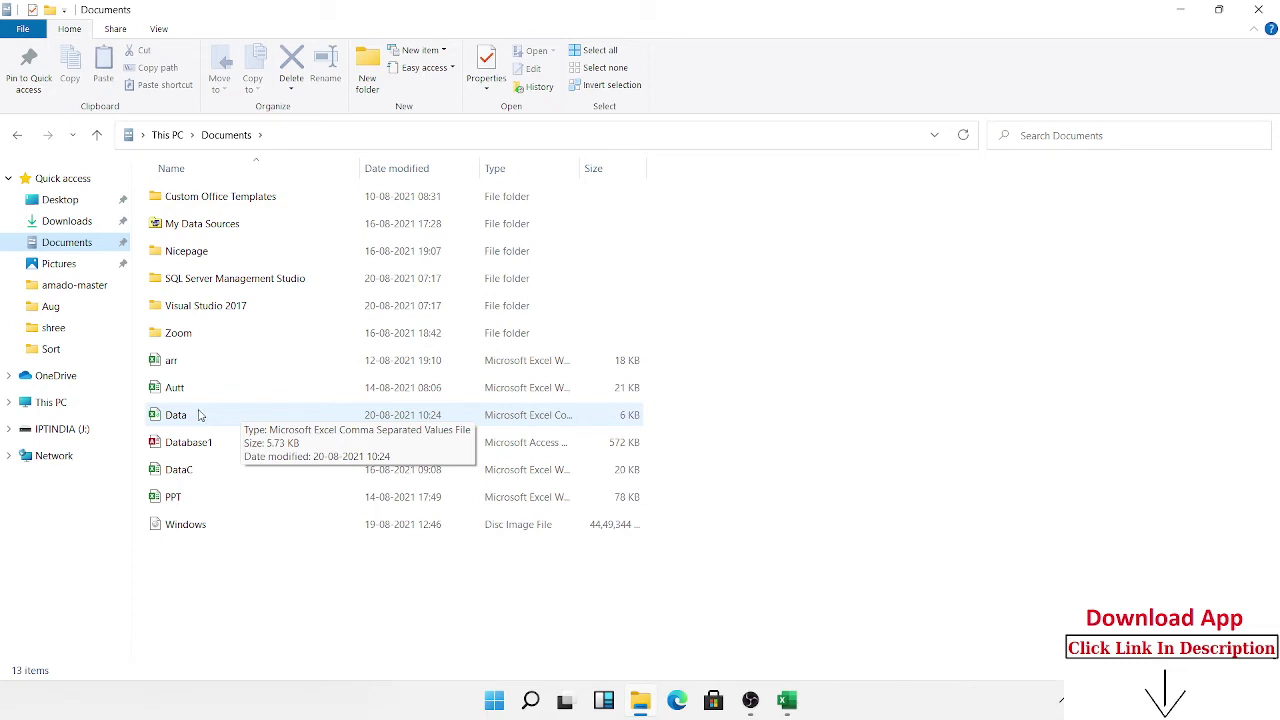
key(super+d)
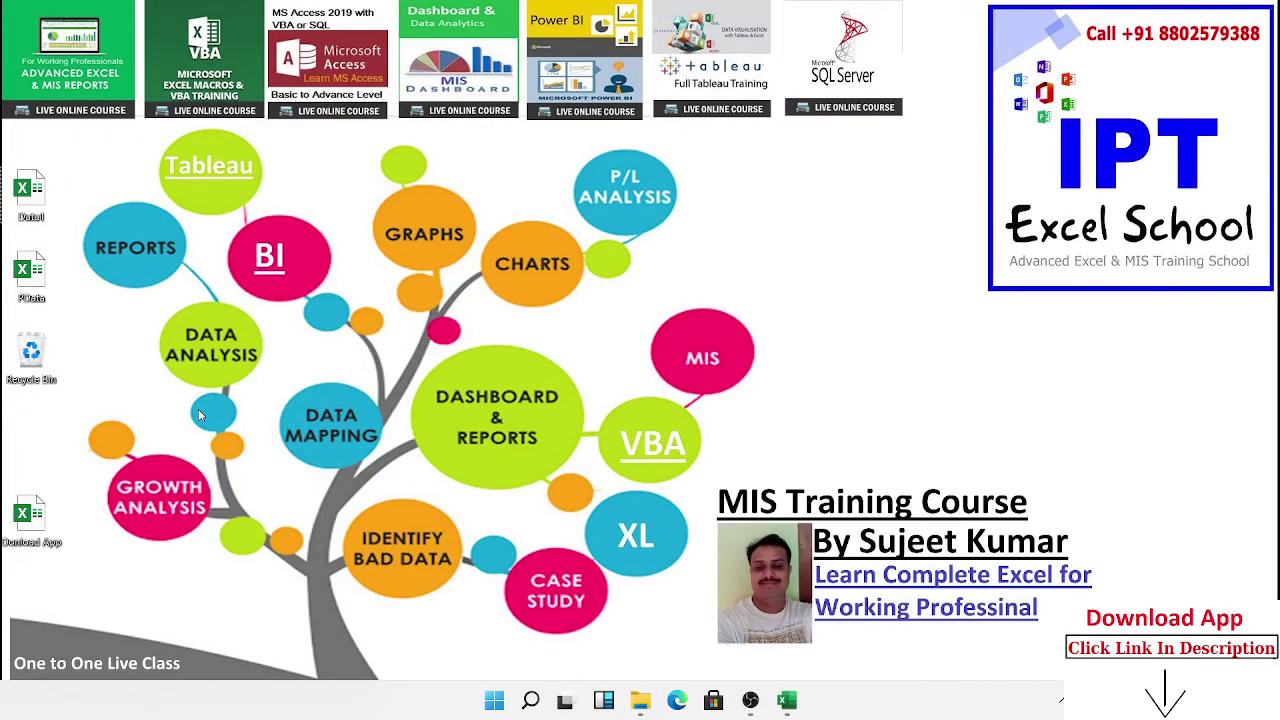